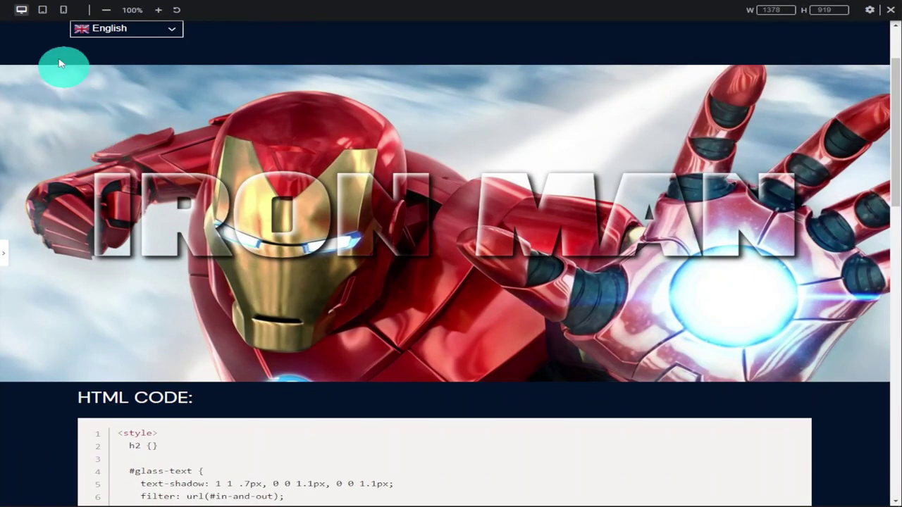
Preview the finished glass-text banner in the tablet portrait and mobile portrait layouts.
left_click(43, 11)
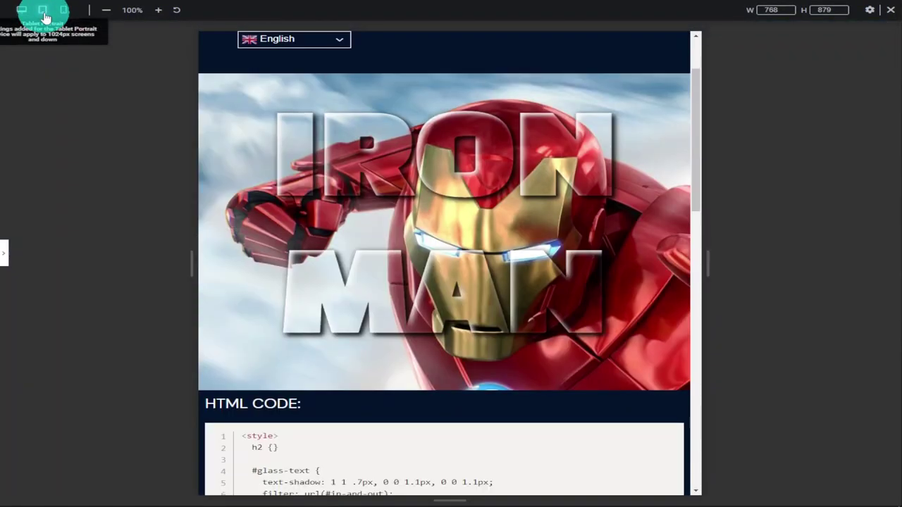
left_click(64, 11)
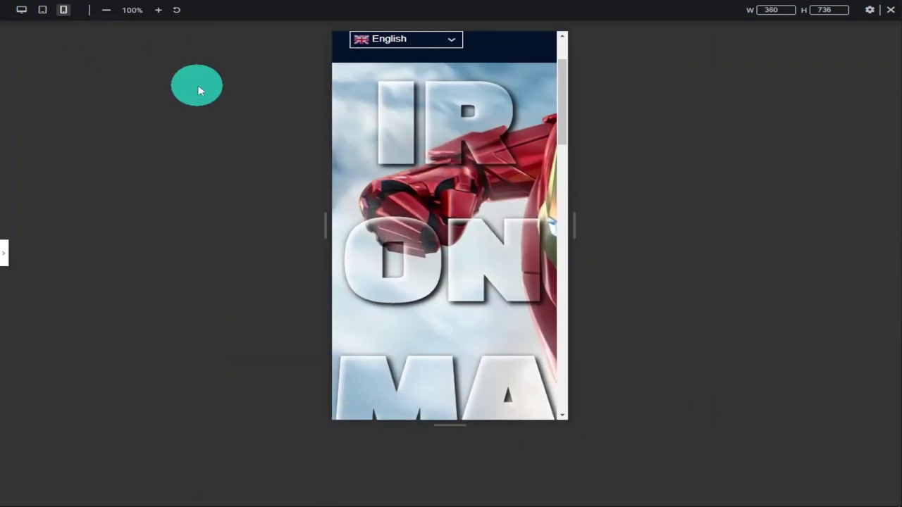
left_click_drag(564, 120, 553, 94)
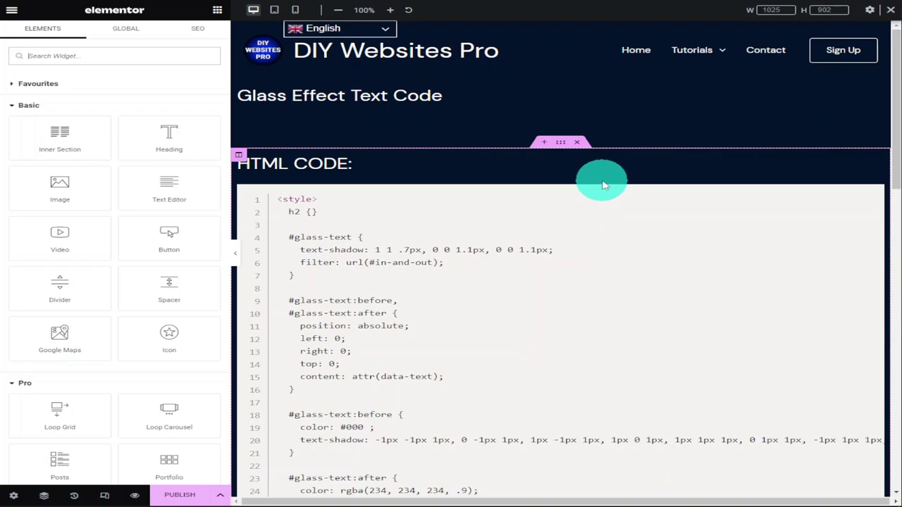
Add a new single-column section directly above the HTML CODE section.
left_click(544, 142)
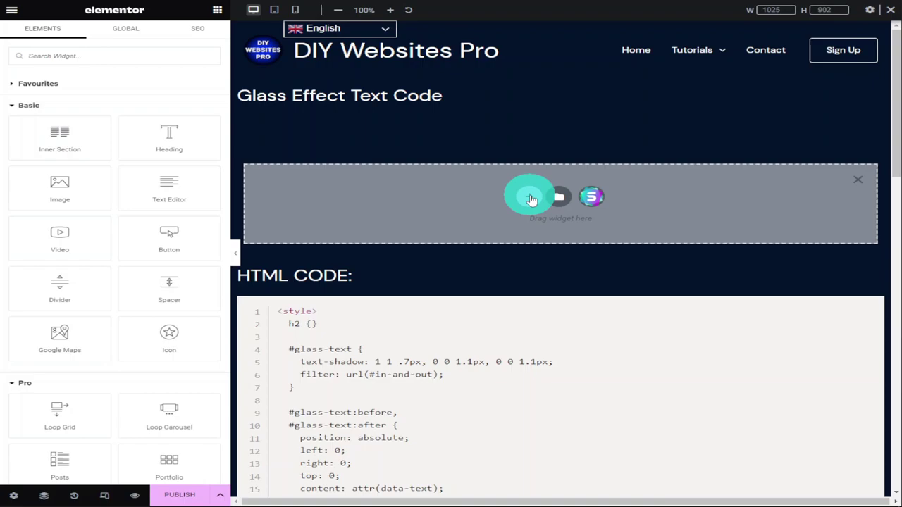
left_click(529, 198)
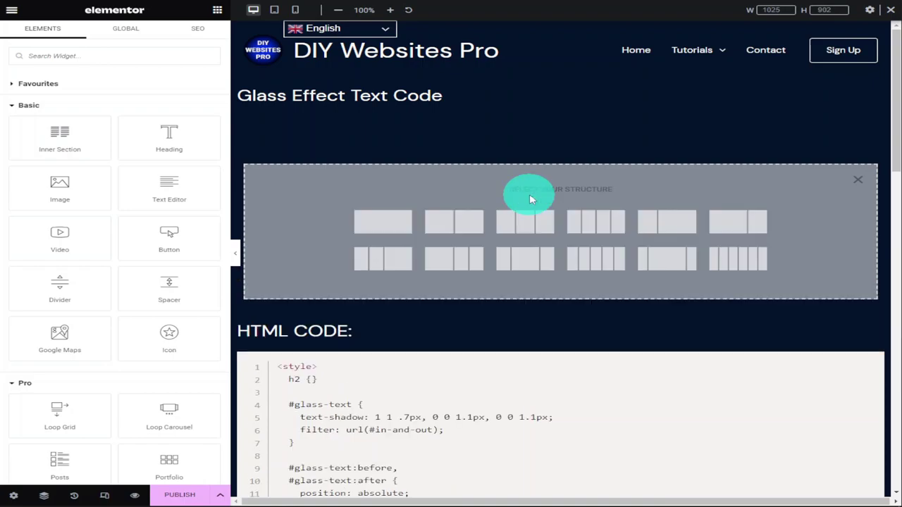
left_click(394, 223)
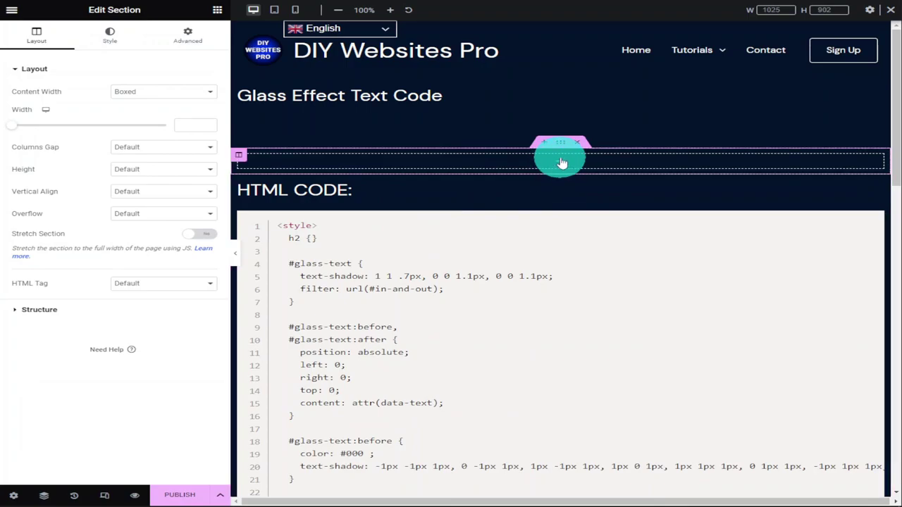
Make the new section full width and stretched, with no gap between columns.
left_click(211, 93)
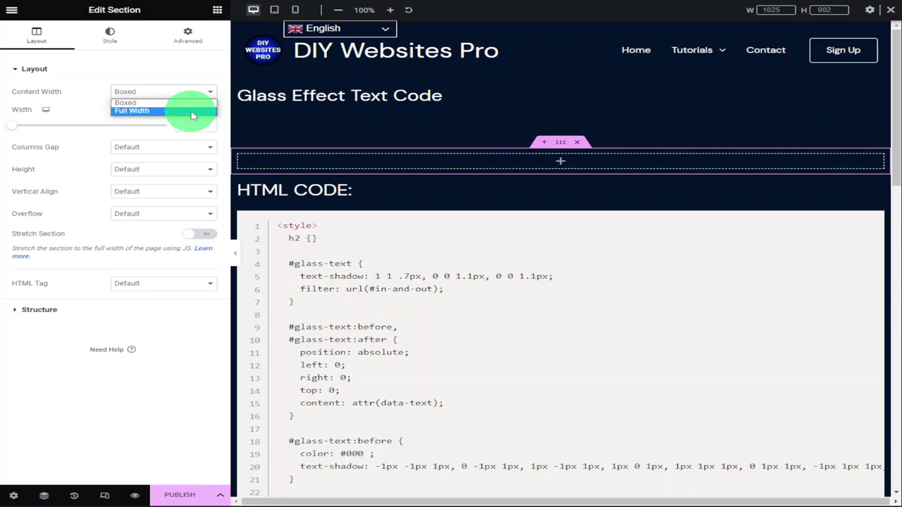
left_click(192, 111)
left_click(194, 115)
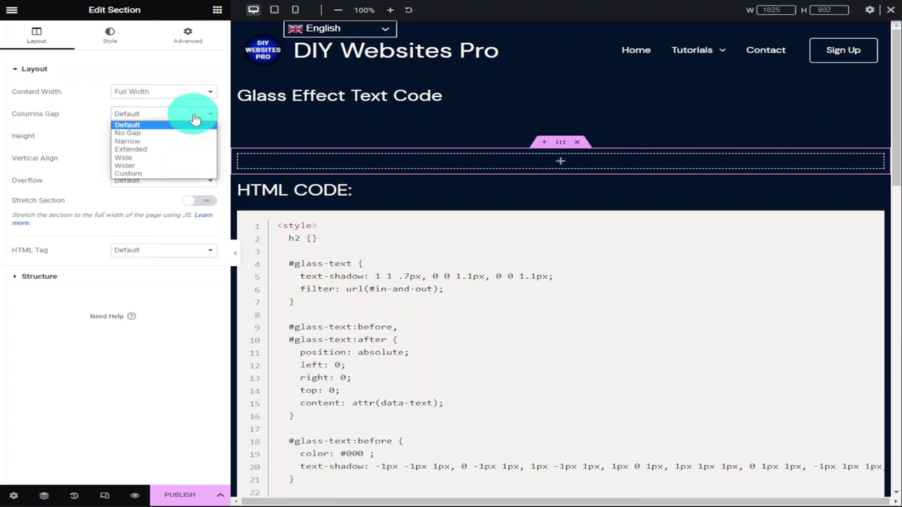
left_click(191, 134)
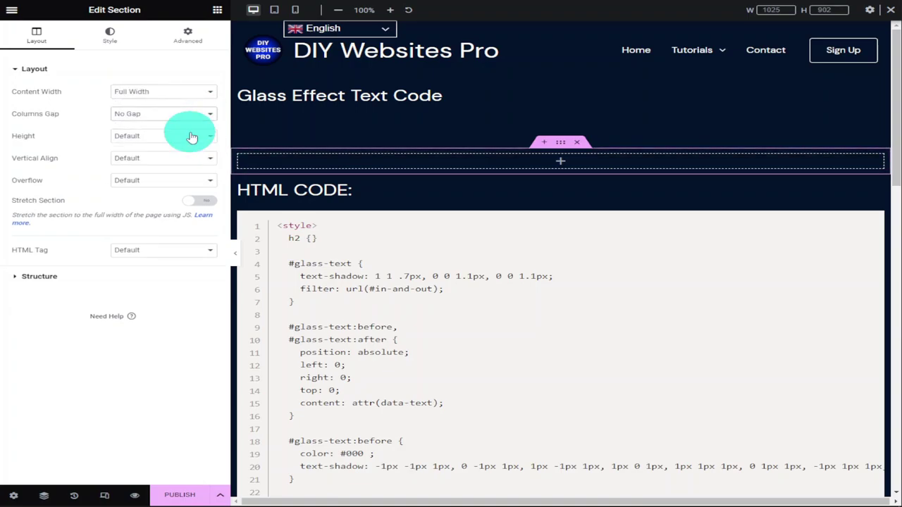
left_click(199, 202)
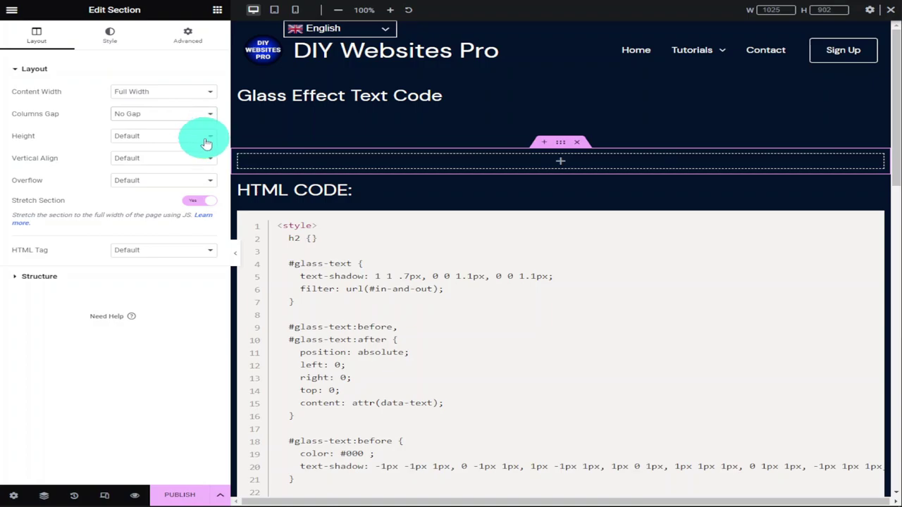
Give the new section a minimum height of 600 px.
left_click(204, 136)
left_click(196, 163)
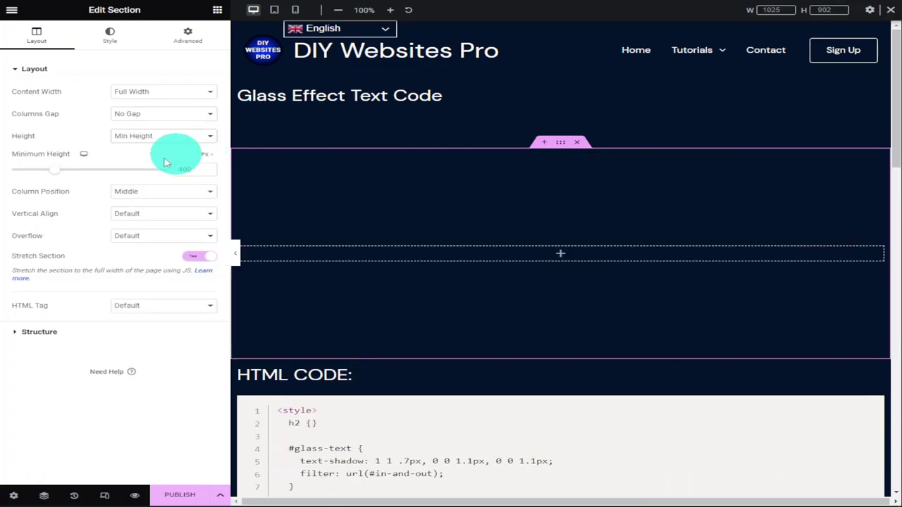
left_click_drag(56, 172, 80, 172)
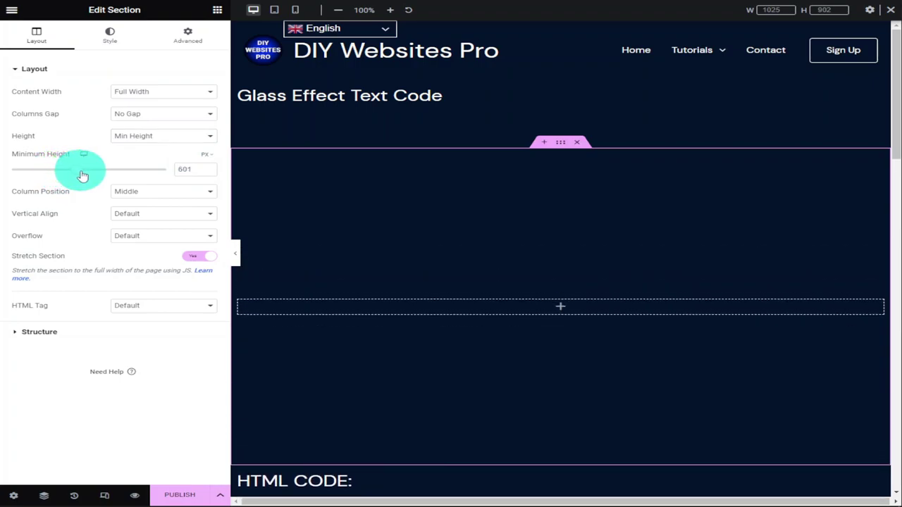
left_click(208, 172)
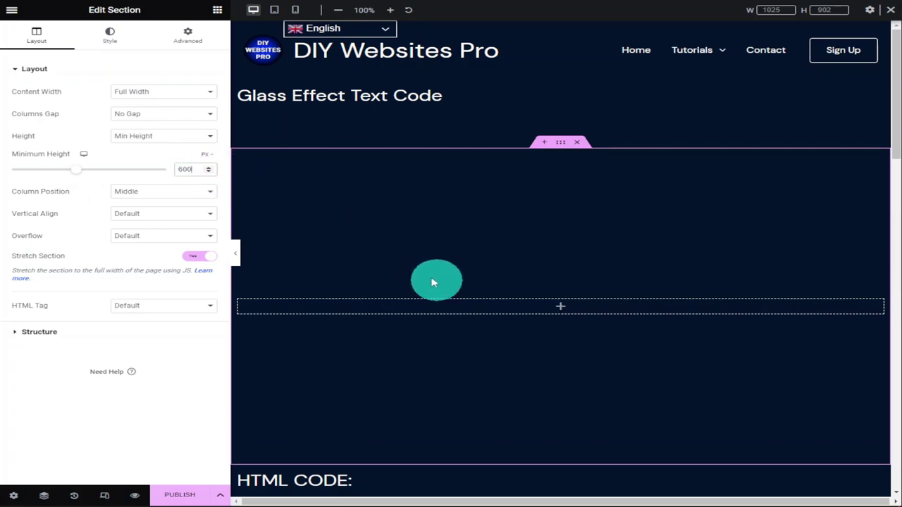
Give the section a classic background using the Iron-Man.jpg image from the media library.
left_click(109, 44)
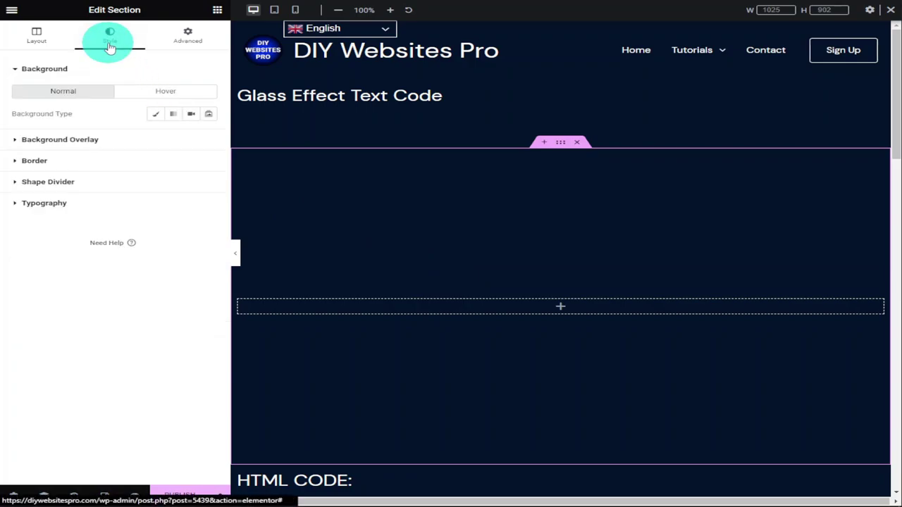
left_click(154, 116)
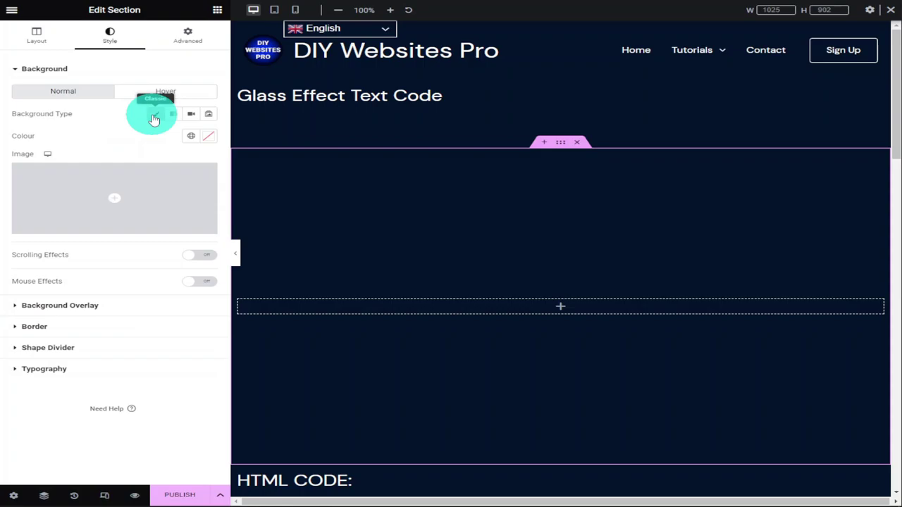
left_click(106, 228)
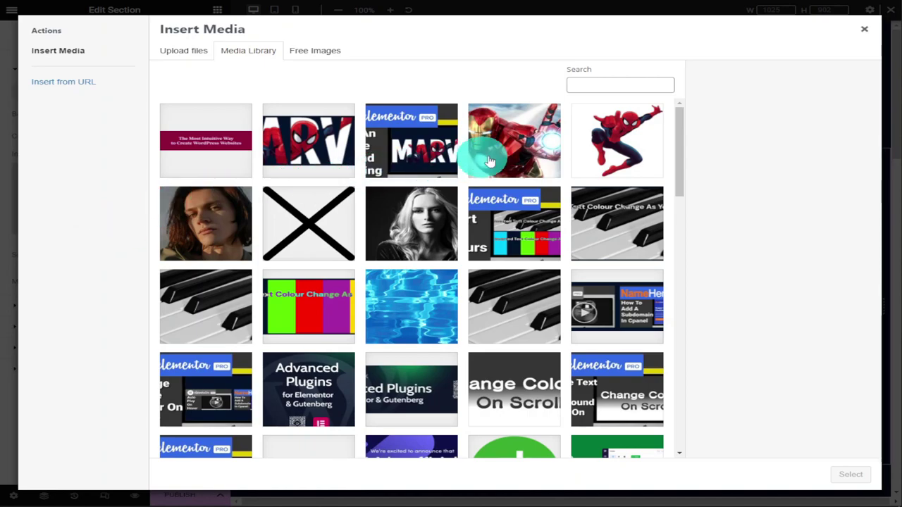
left_click(501, 158)
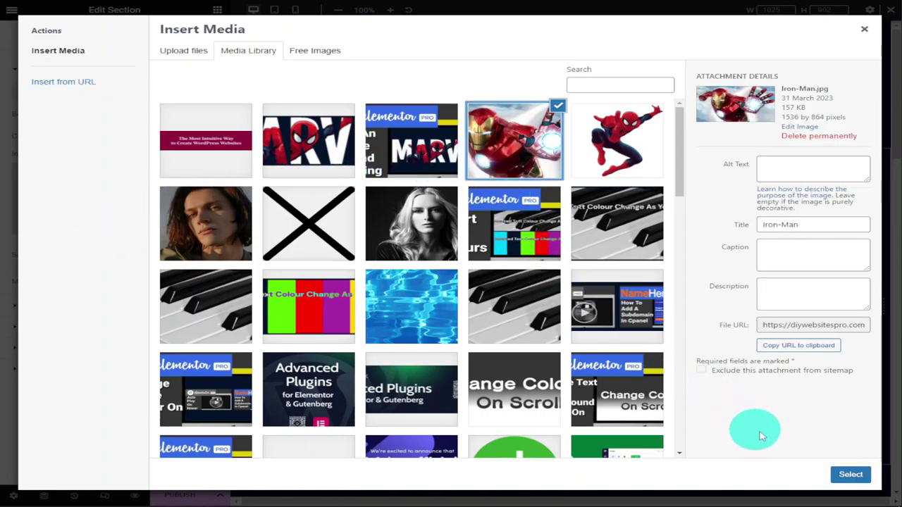
left_click(839, 476)
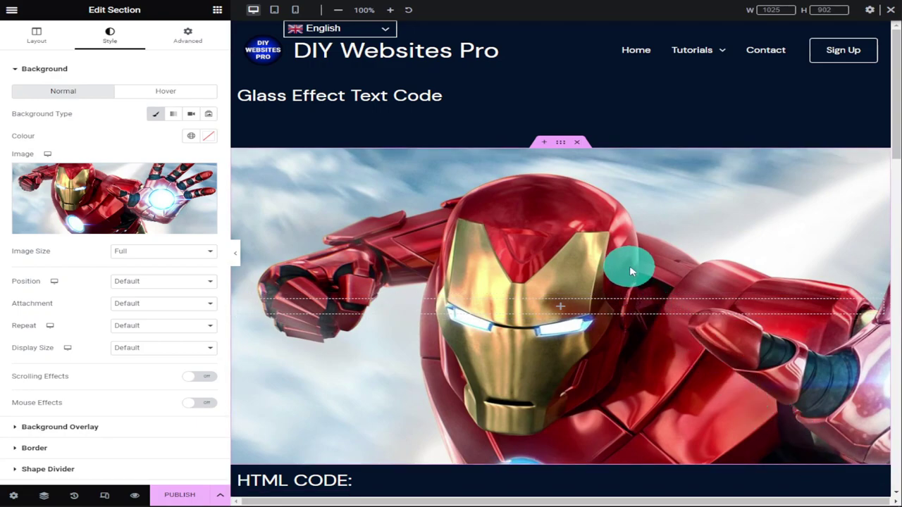
Add a centre-aligned heading with the text "IRON MAN" inside the section with the Iron Man background.
left_click(562, 305)
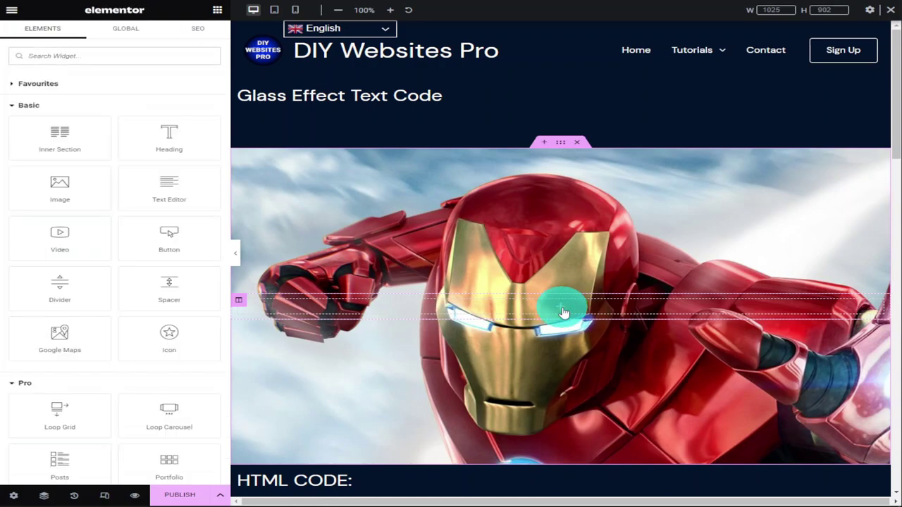
left_click_drag(169, 136, 403, 303)
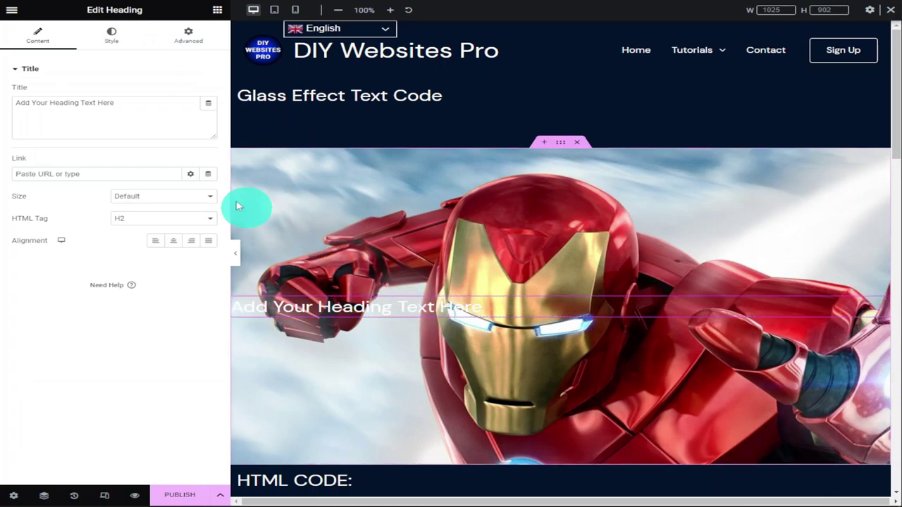
left_click(127, 105)
key("ctrl+a")
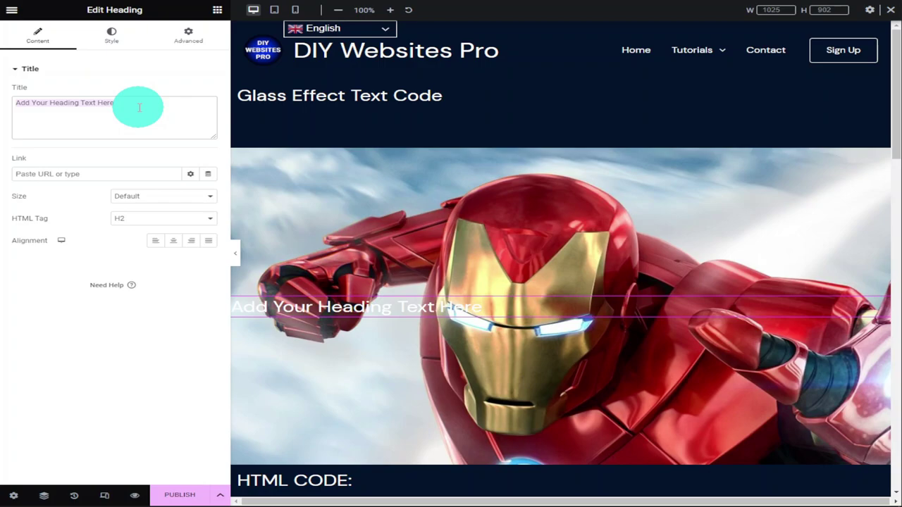
type("IRON")
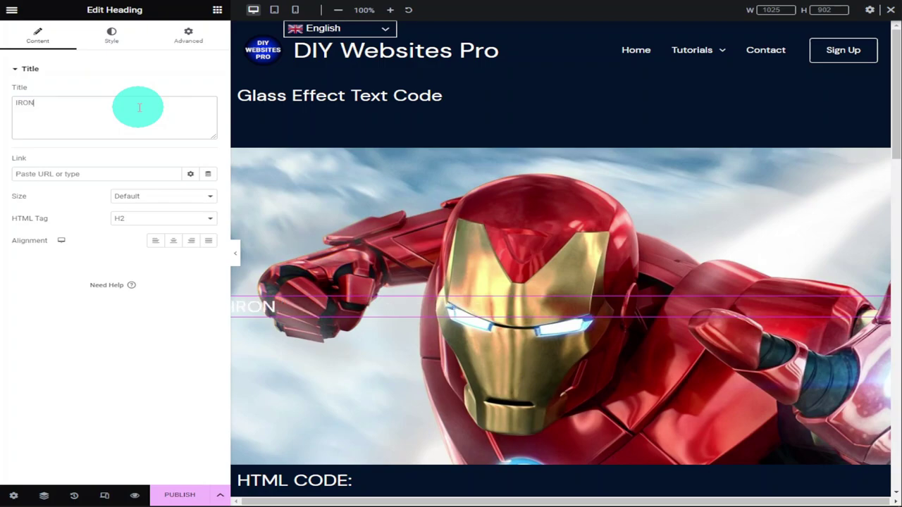
type(" MAN")
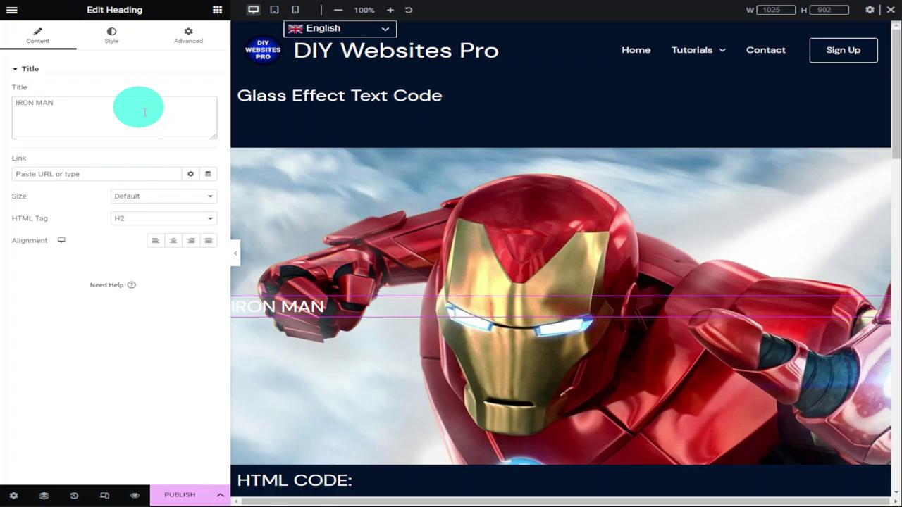
left_click(173, 242)
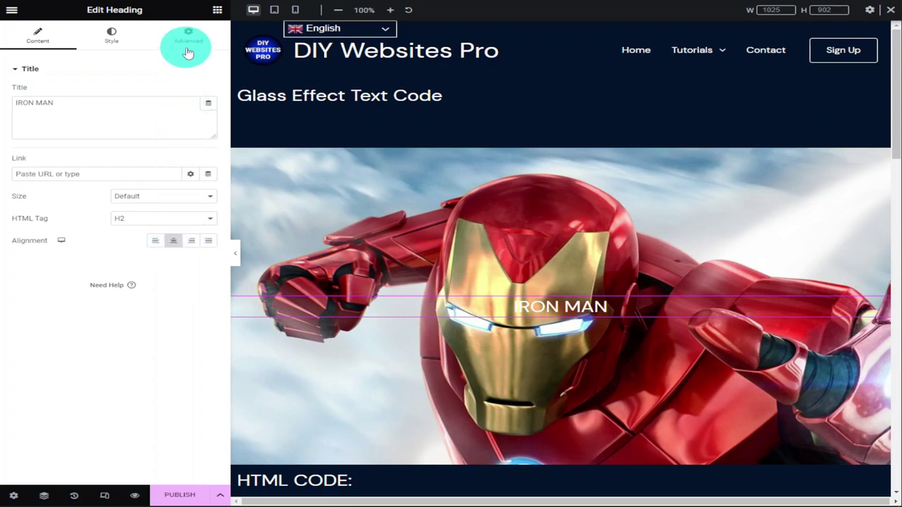
Set the IRON MAN heading's typography to Black Han Sans, 200 px, with Bold weight.
left_click(113, 39)
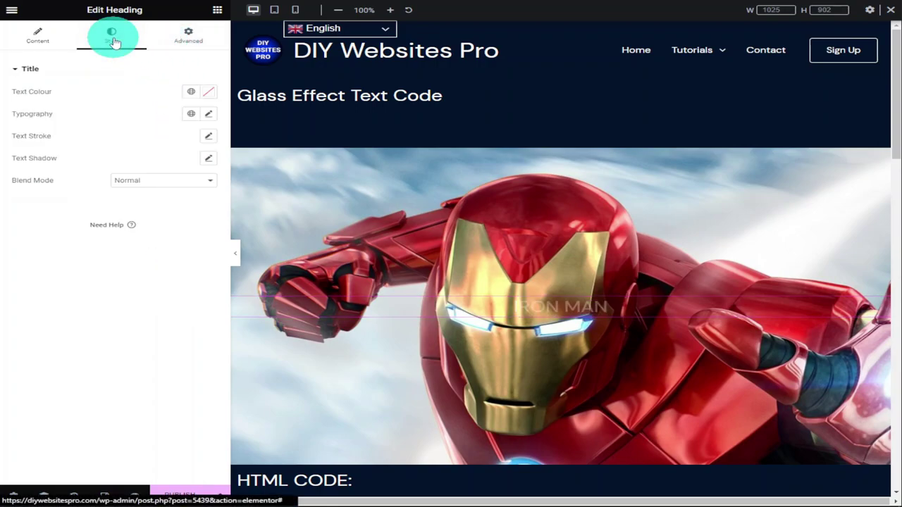
left_click(207, 117)
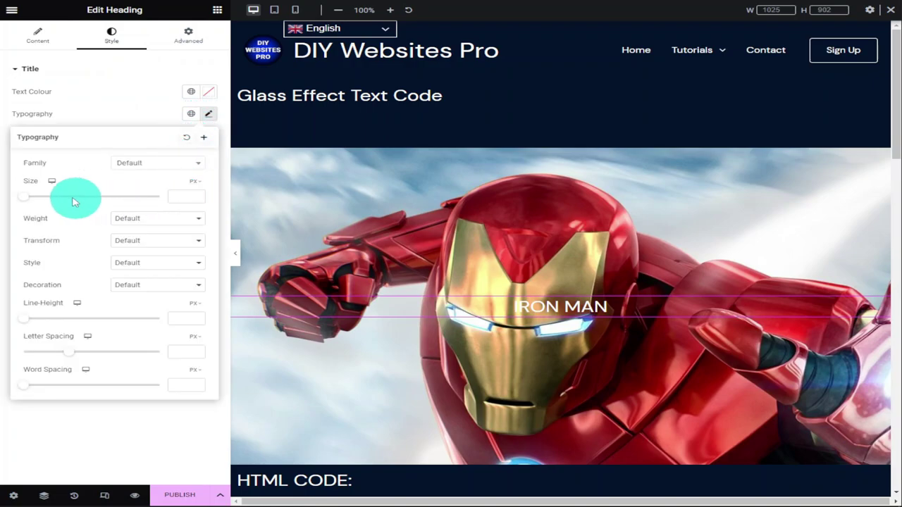
left_click_drag(21, 196, 165, 202)
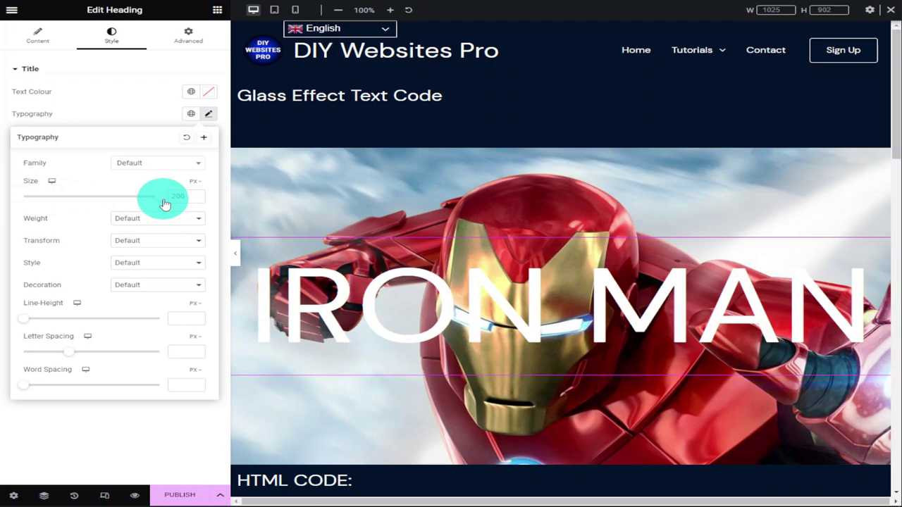
left_click_drag(164, 204, 202, 291)
left_click(167, 166)
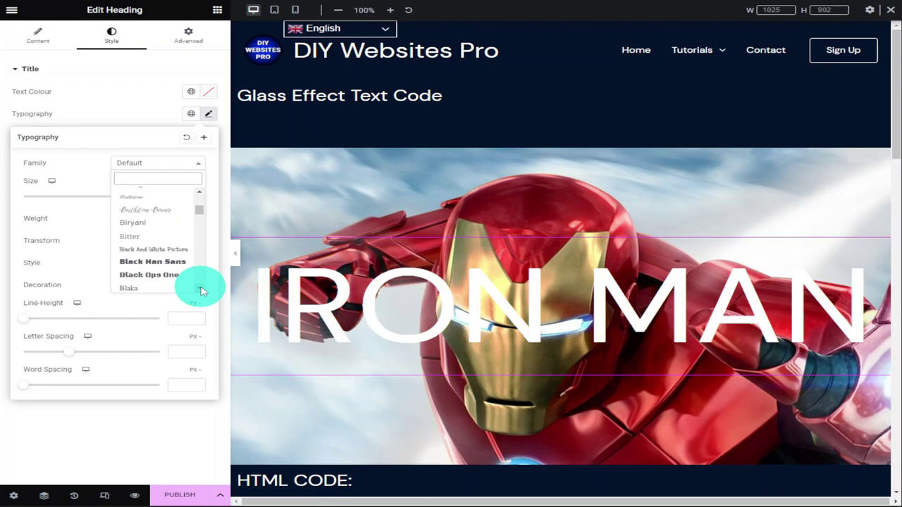
left_click(173, 262)
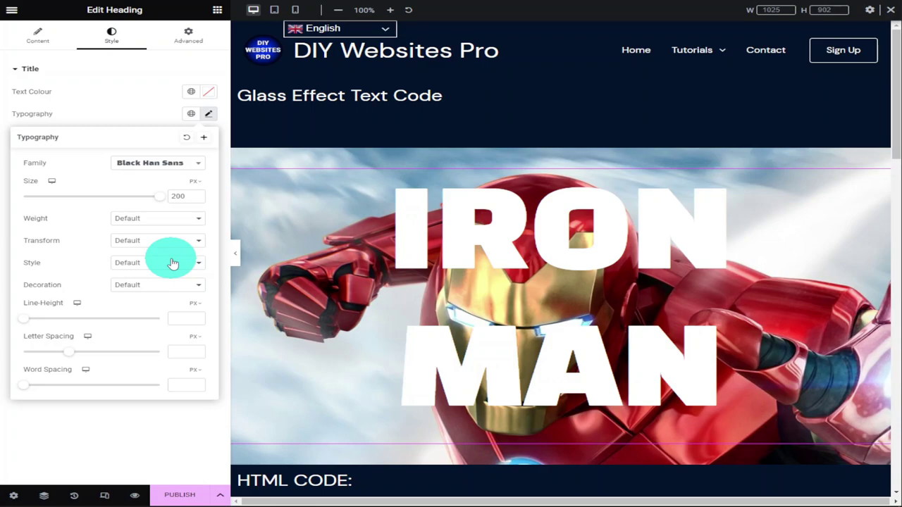
left_click(175, 220)
left_click(148, 319)
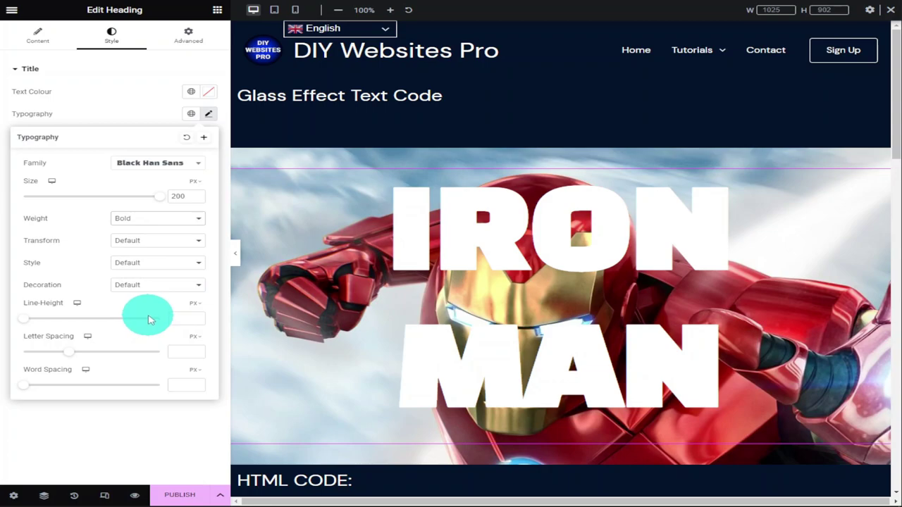
Find the HTML widget and place it below the "Glass Effect Text Code" page title.
left_click(217, 10)
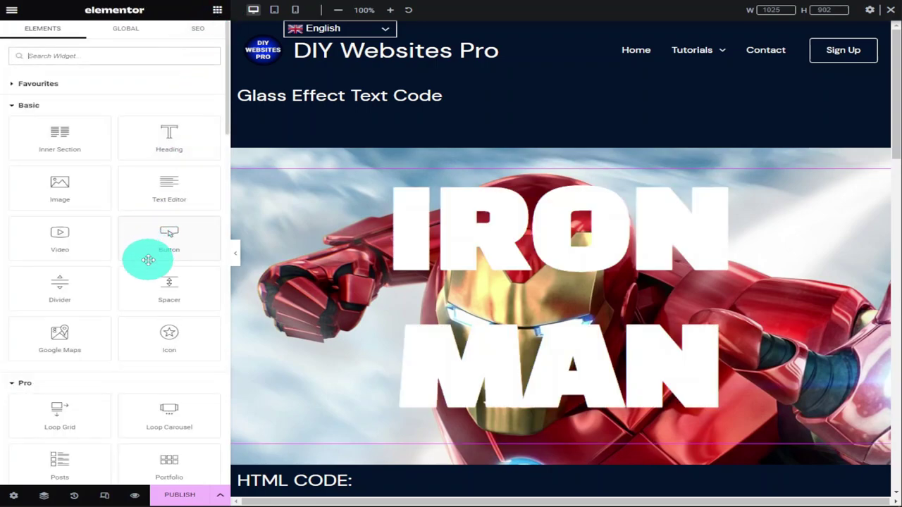
left_click(76, 56)
type("html")
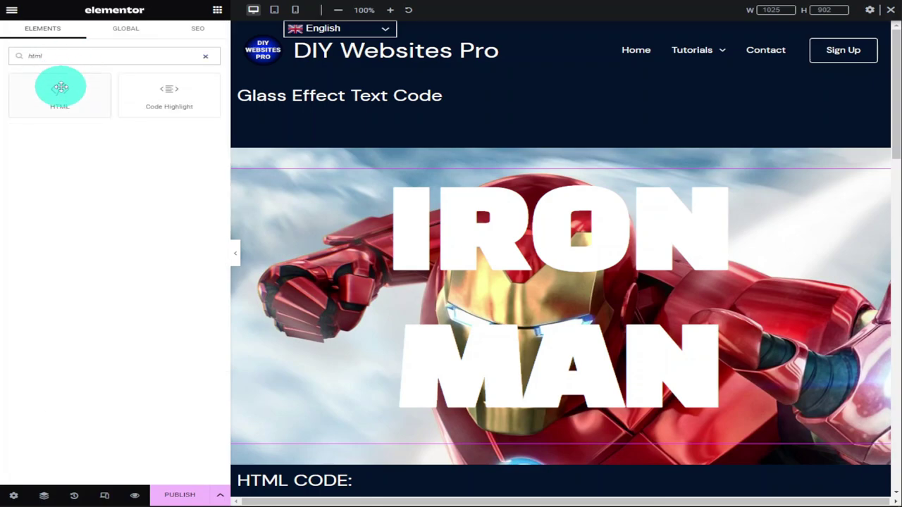
left_click_drag(61, 86, 366, 99)
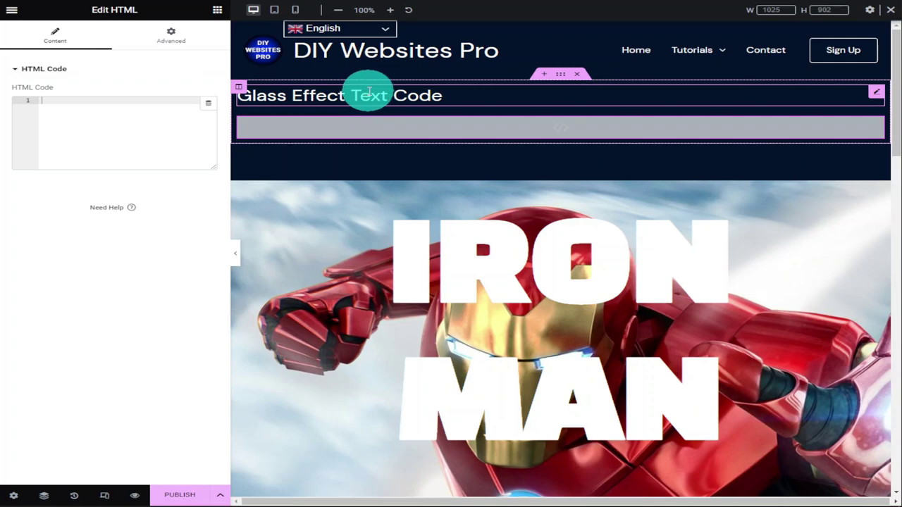
Copy the glass text code from the HTML CODE block and paste it into the empty HTML widget under the page title.
scroll(369, 92, "down", 5)
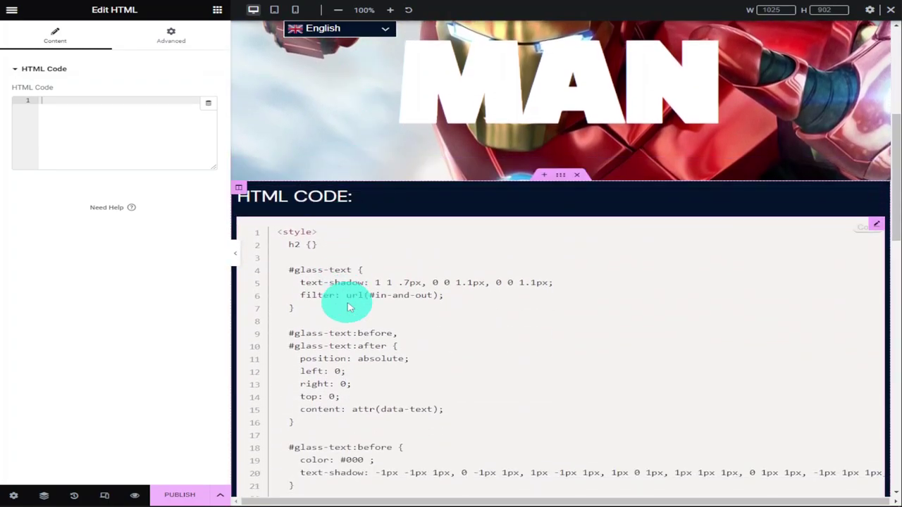
left_click(372, 312)
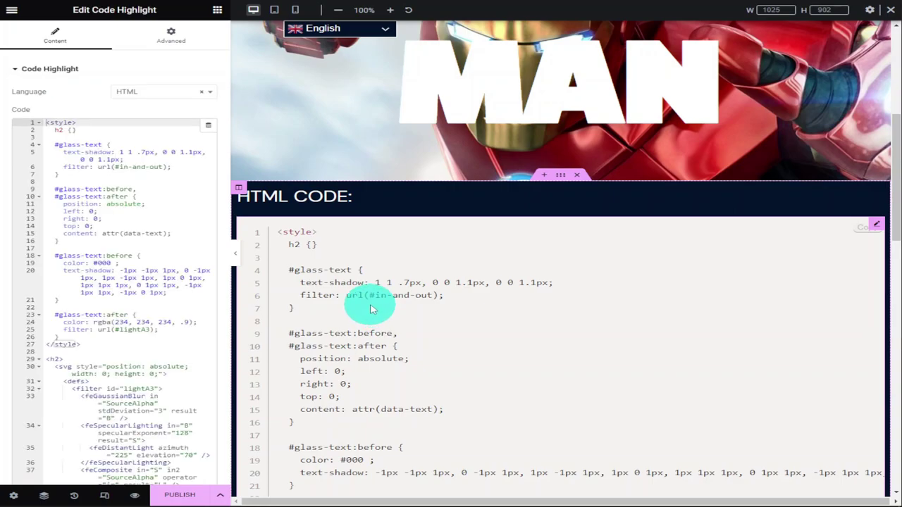
scroll(372, 312, "up", 3)
left_click(418, 62)
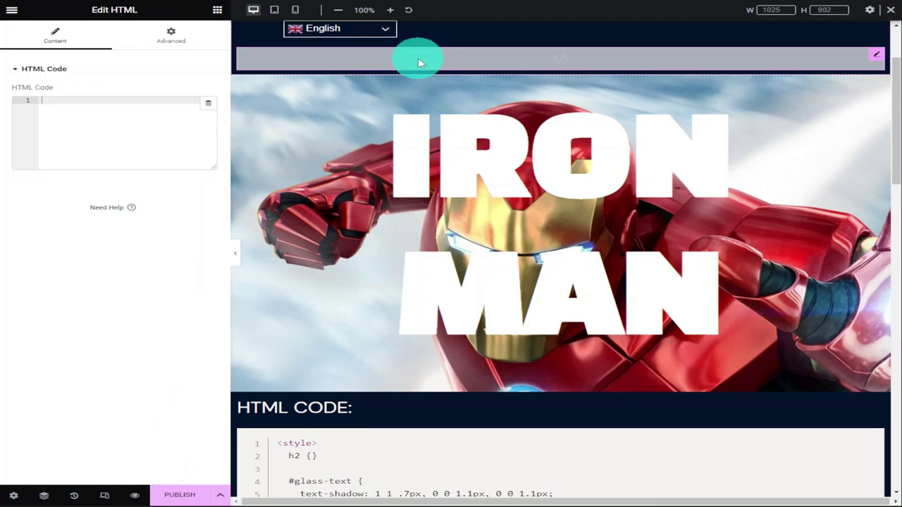
right_click(100, 104)
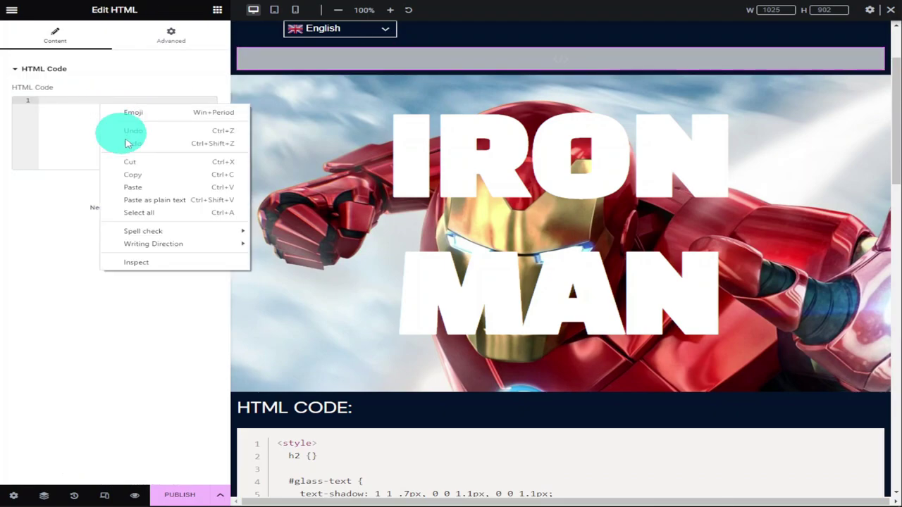
left_click(134, 187)
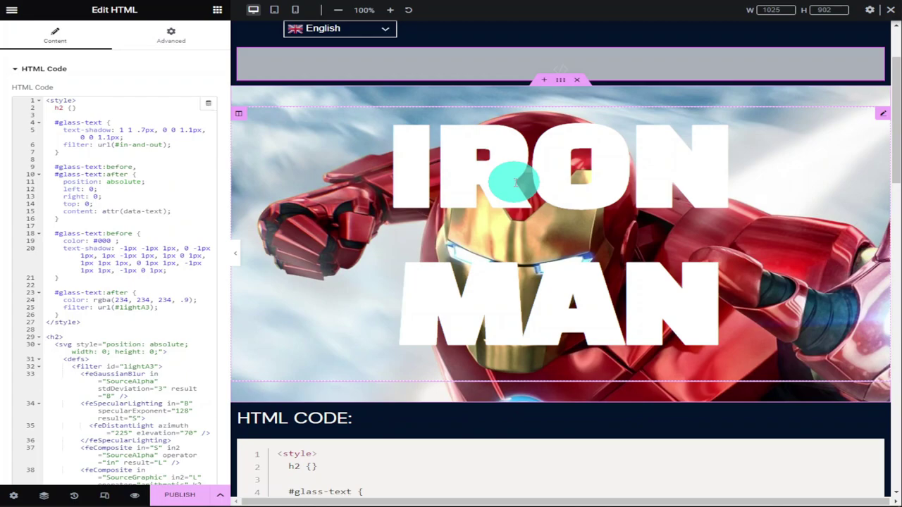
Set the IRON MAN heading's CSS ID to glass-text and turn on its text shadow with a blur of 10.
left_click(514, 182)
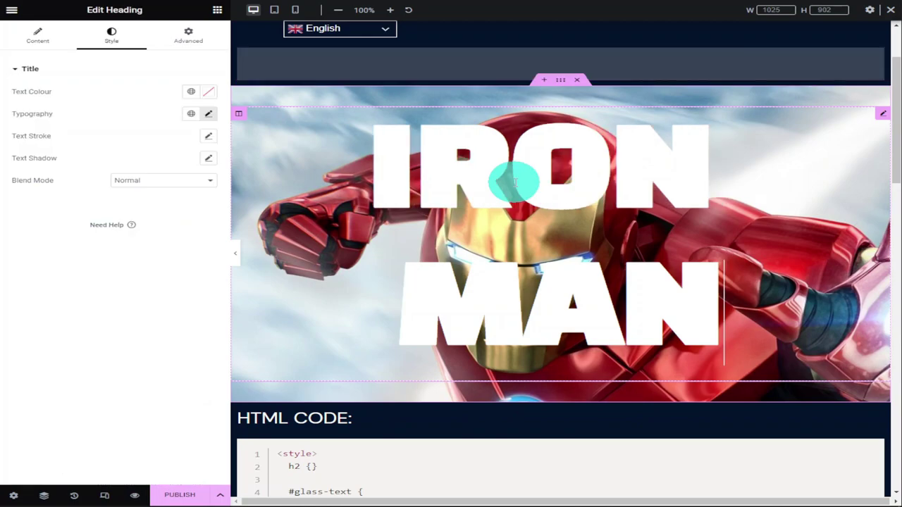
left_click(196, 44)
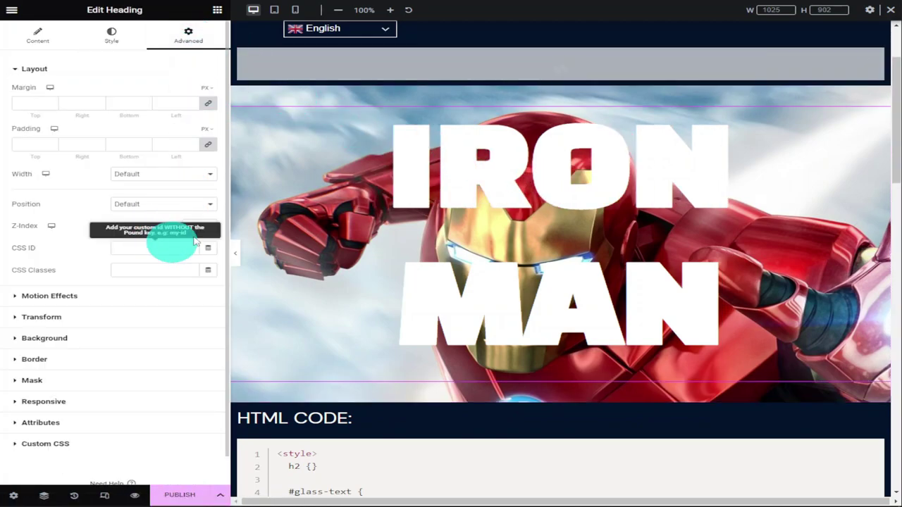
left_click_drag(889, 86, 869, 256)
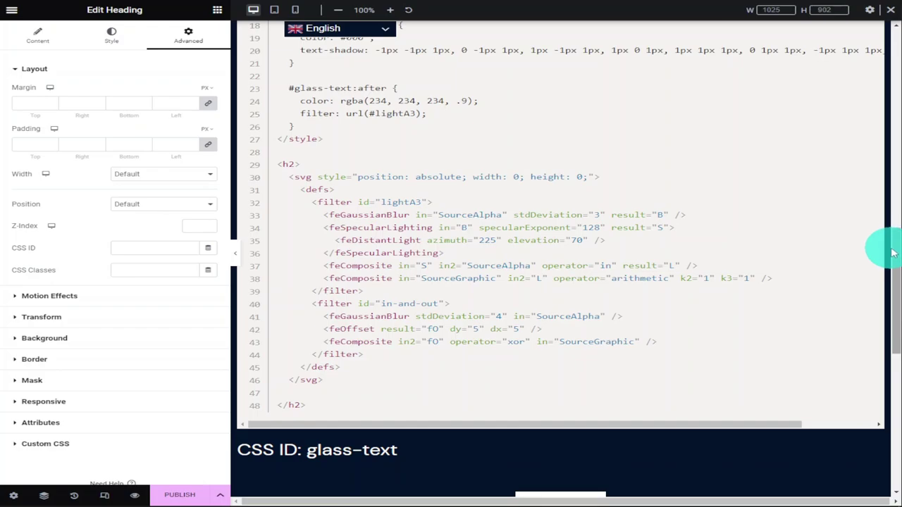
left_click_drag(894, 253, 891, 74)
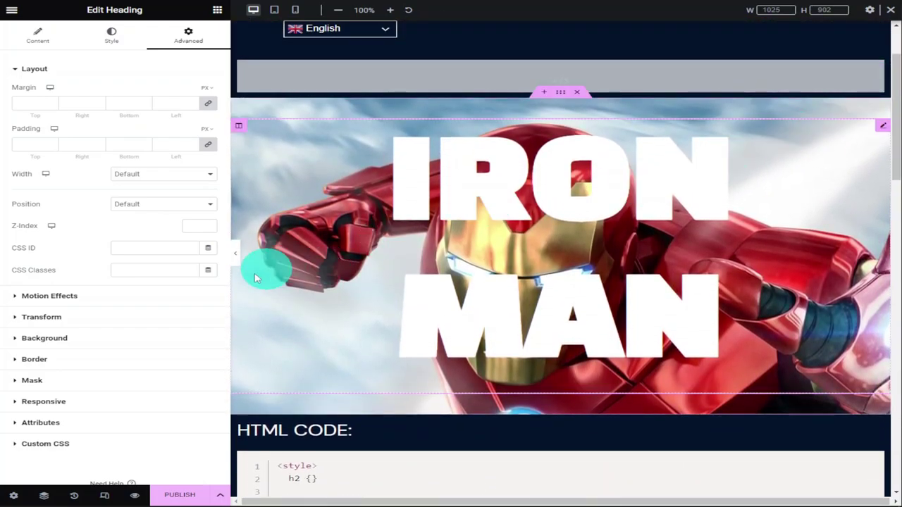
left_click(161, 253)
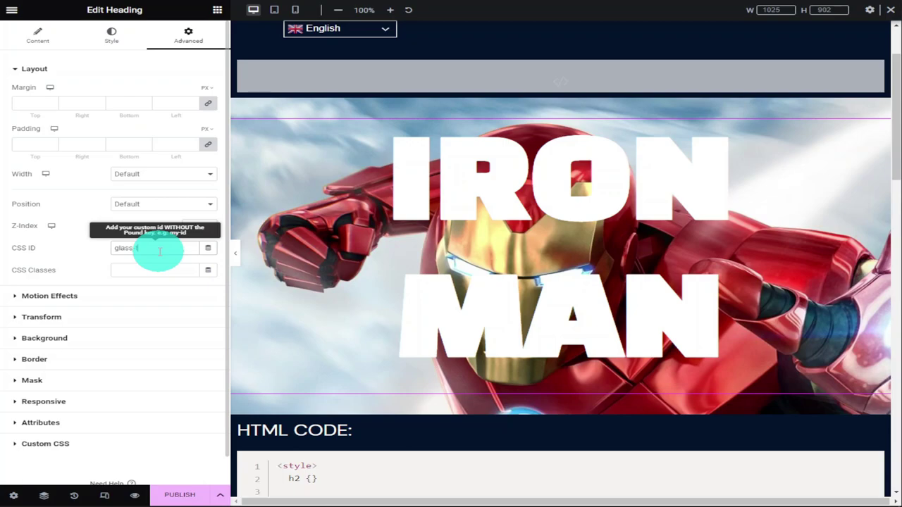
type("glass-text")
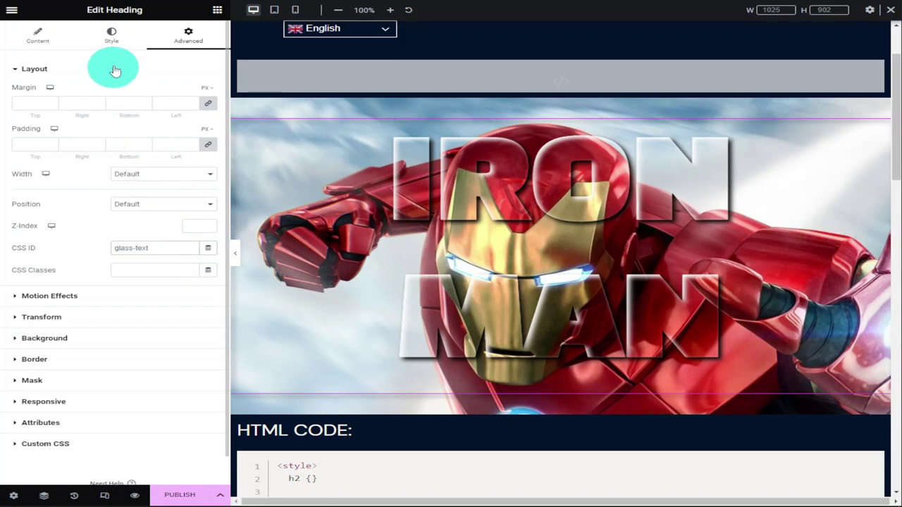
left_click(111, 35)
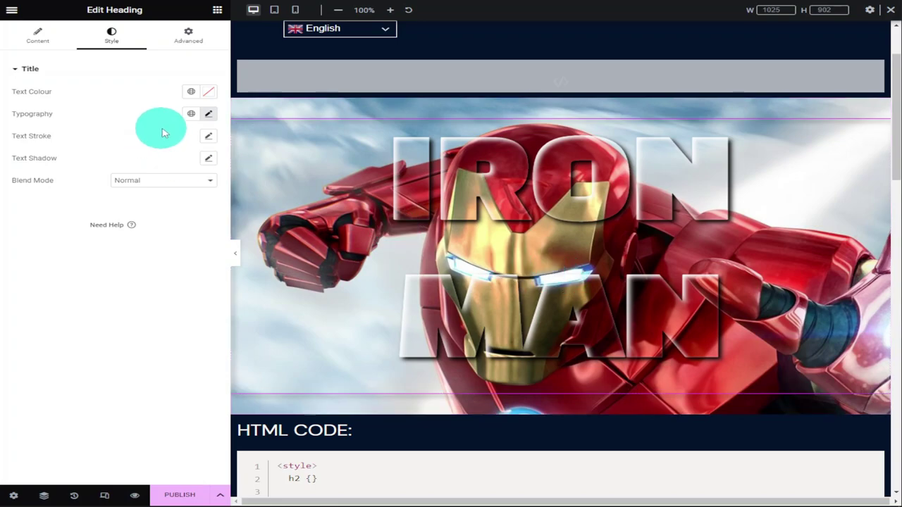
left_click(206, 162)
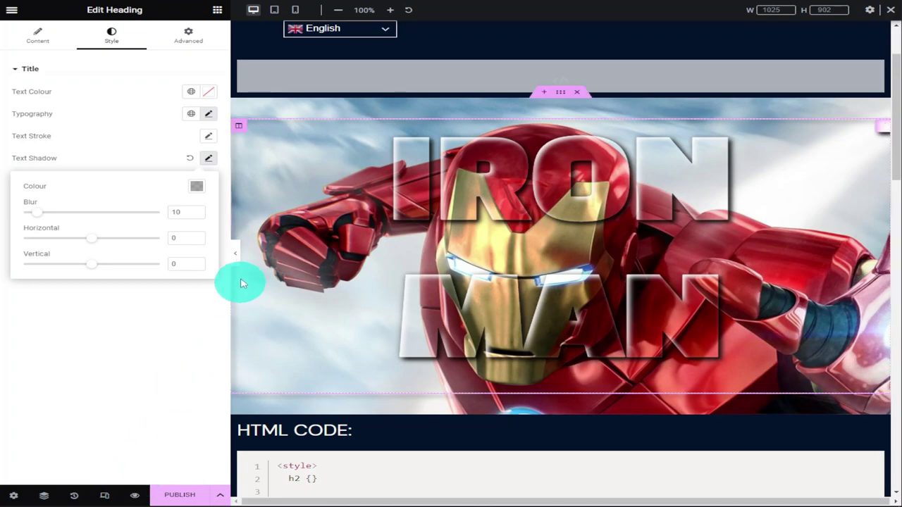
Preview the IRON MAN section at full width and in the tablet portrait and mobile layouts.
left_click(235, 255)
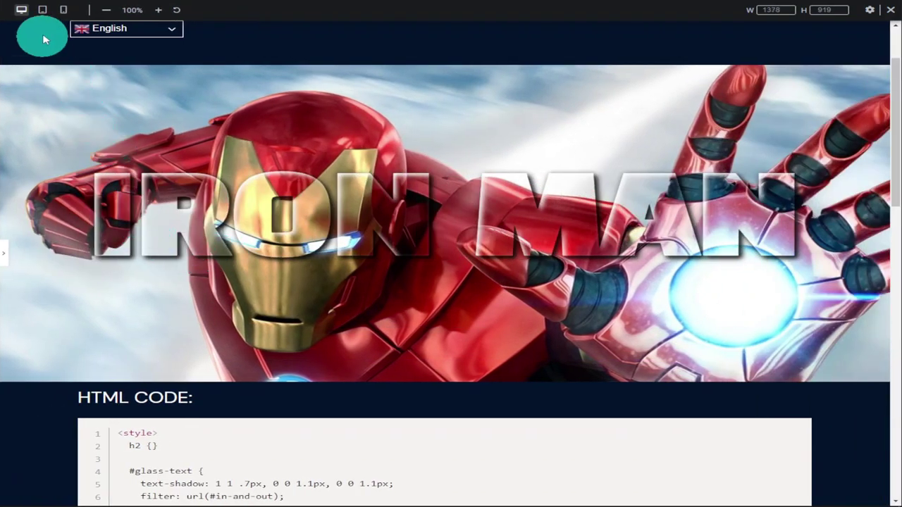
left_click(43, 12)
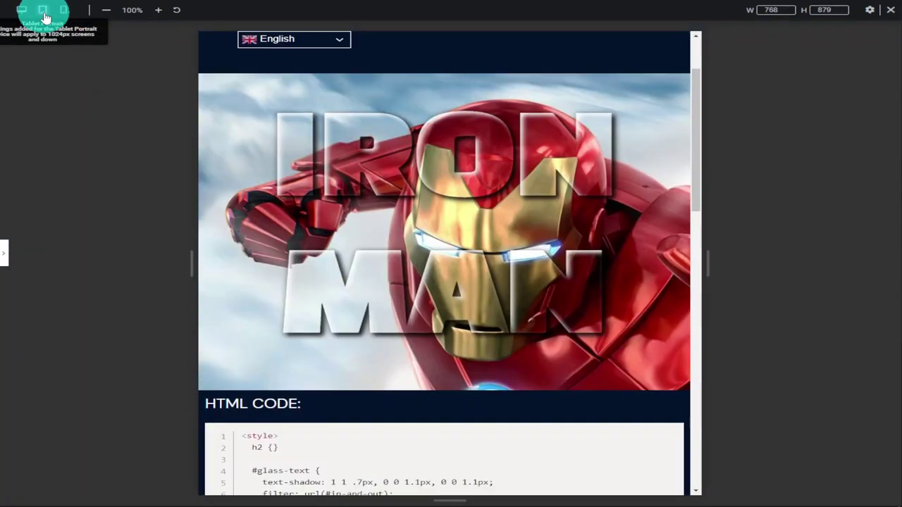
left_click(63, 11)
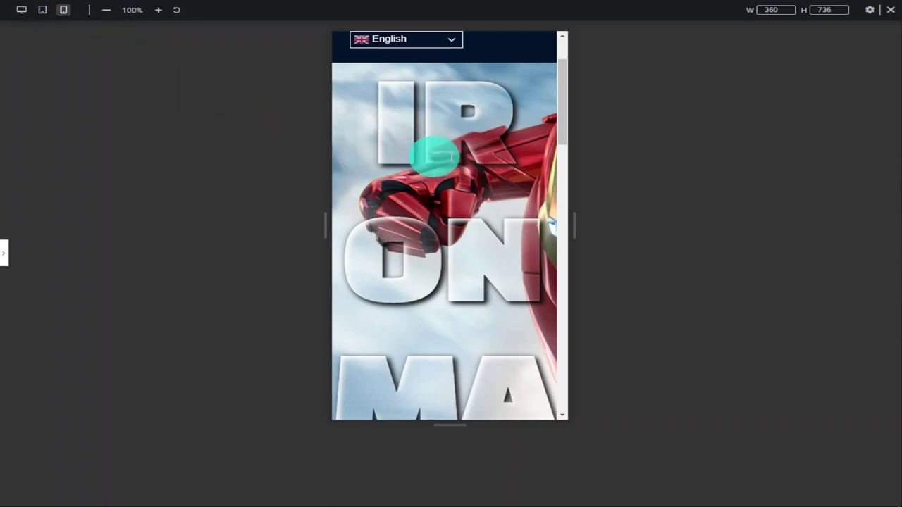
left_click_drag(563, 120, 541, 93)
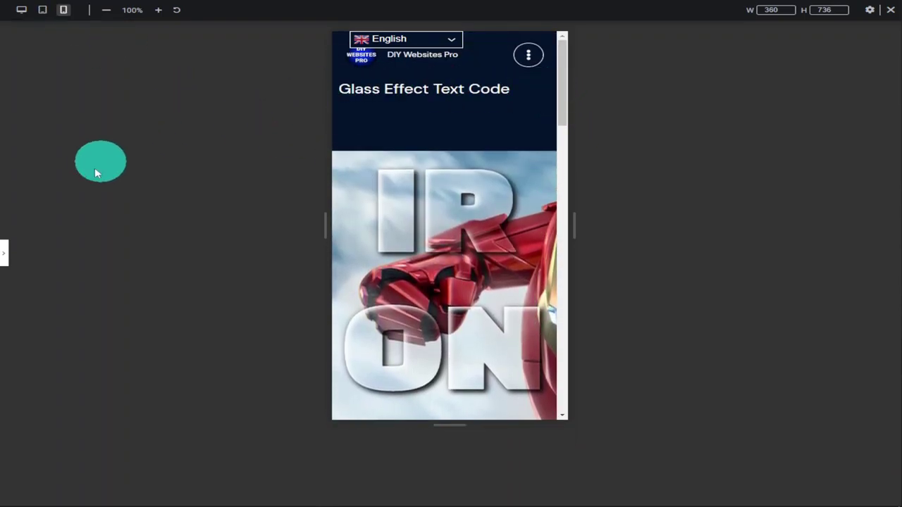
Assign Iron-Man.jpg from the media library as the IRON MAN section's background image for the mobile layout.
left_click(5, 253)
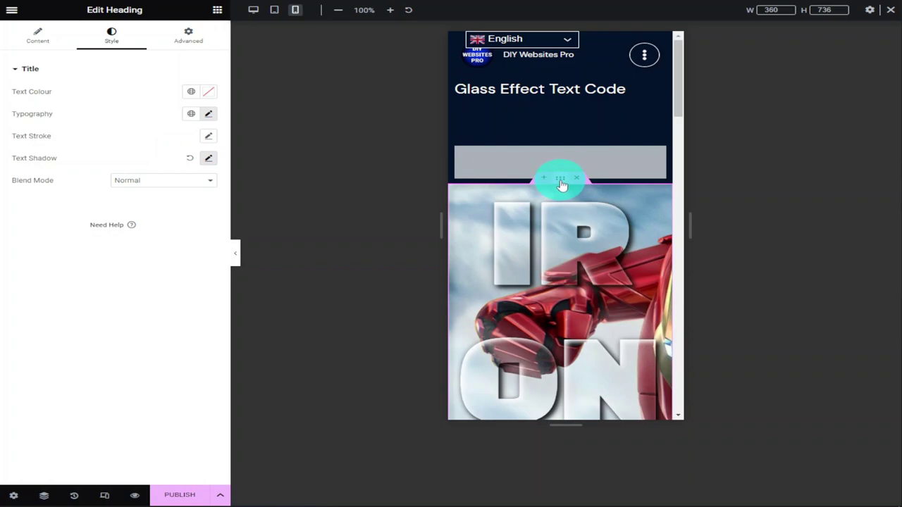
left_click(561, 185)
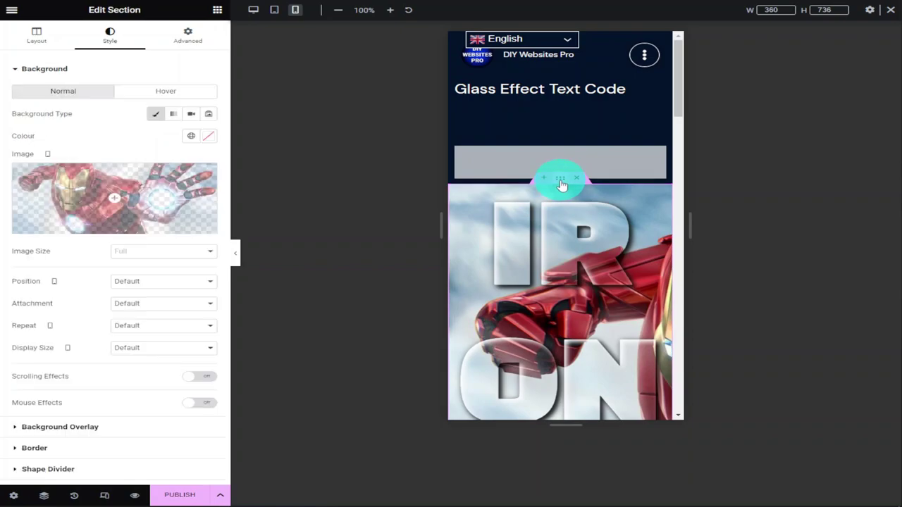
left_click(115, 230)
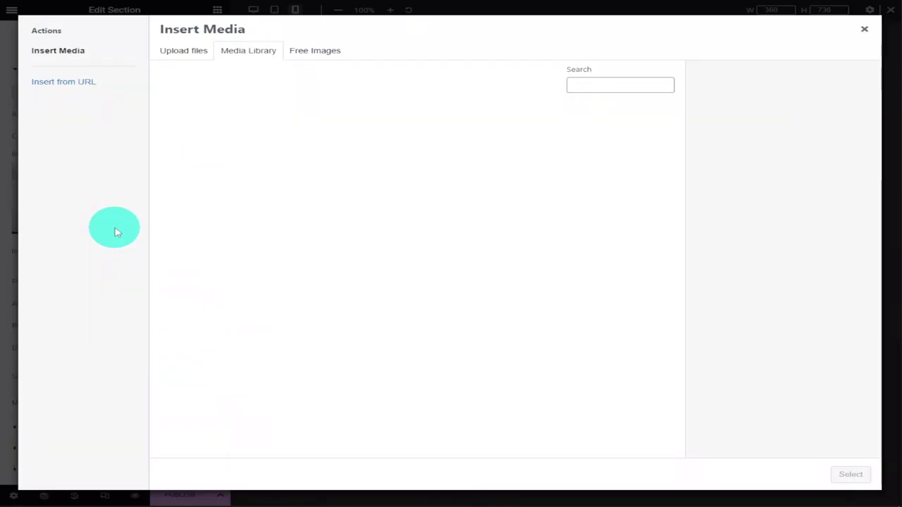
left_click(504, 168)
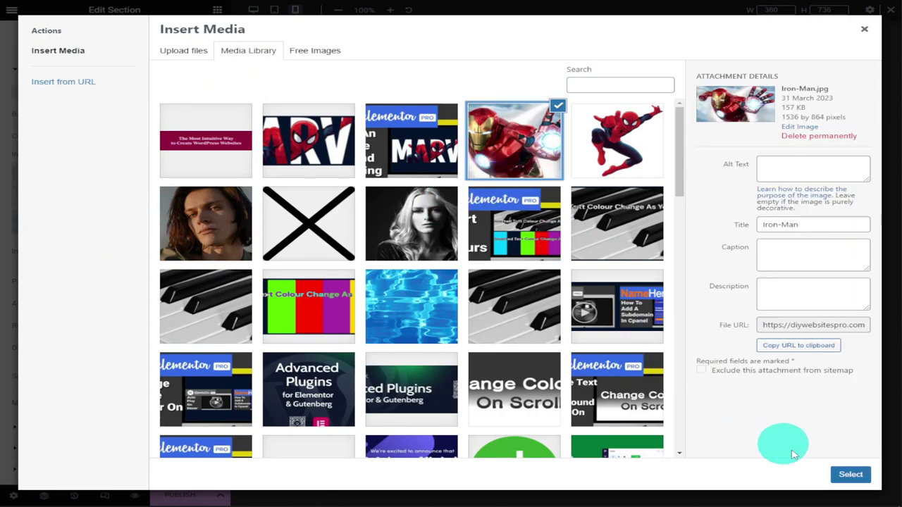
left_click(842, 476)
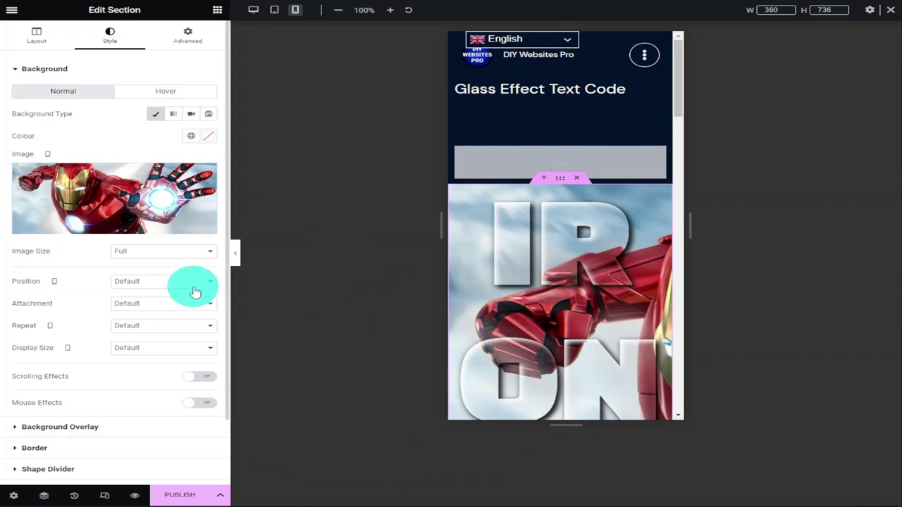
Set the section's mobile background image size to Large - 1024 x 1024 and its repeat to No-repeat.
left_click(197, 251)
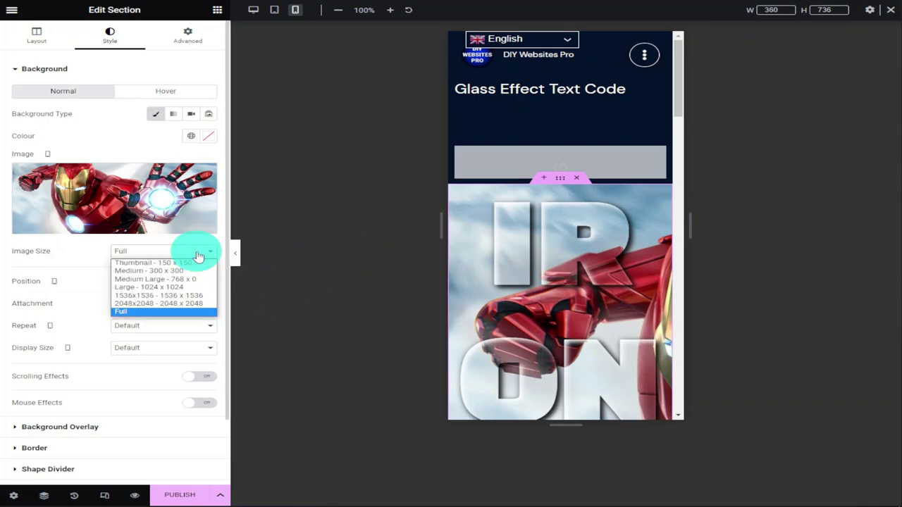
key("Escape")
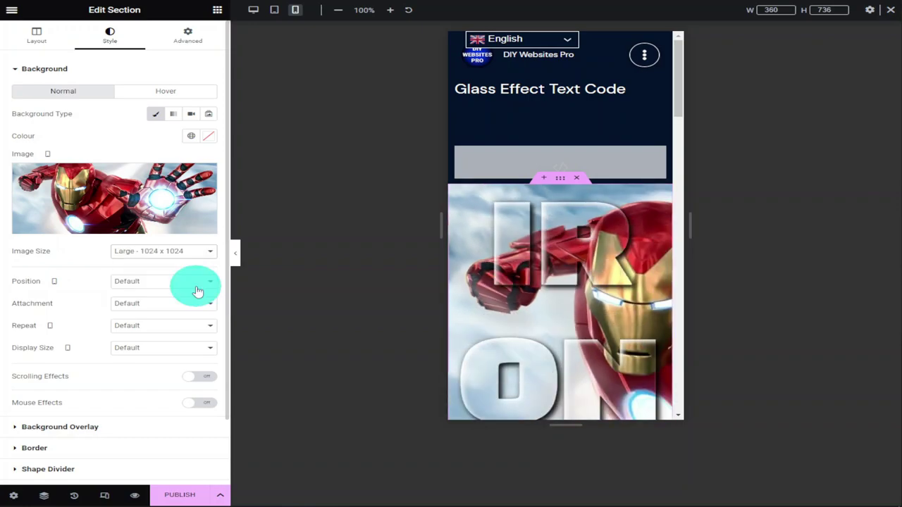
left_click(197, 327)
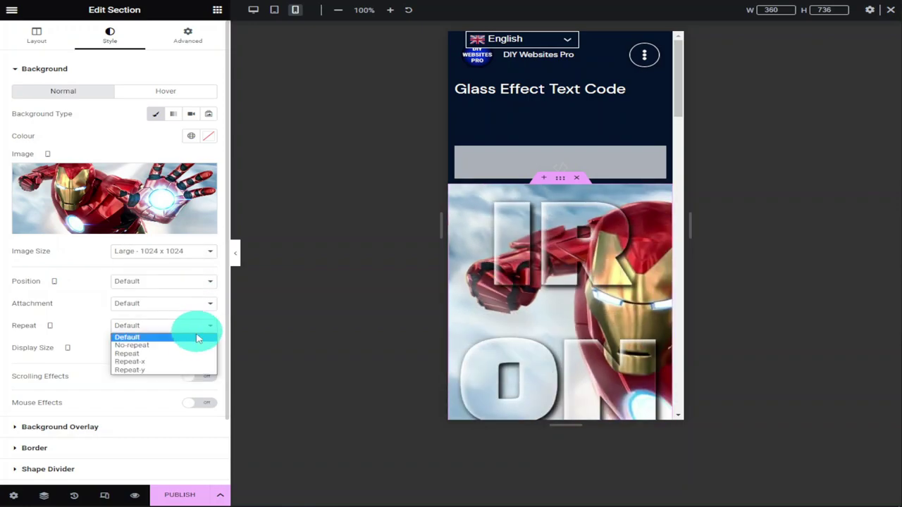
left_click(192, 345)
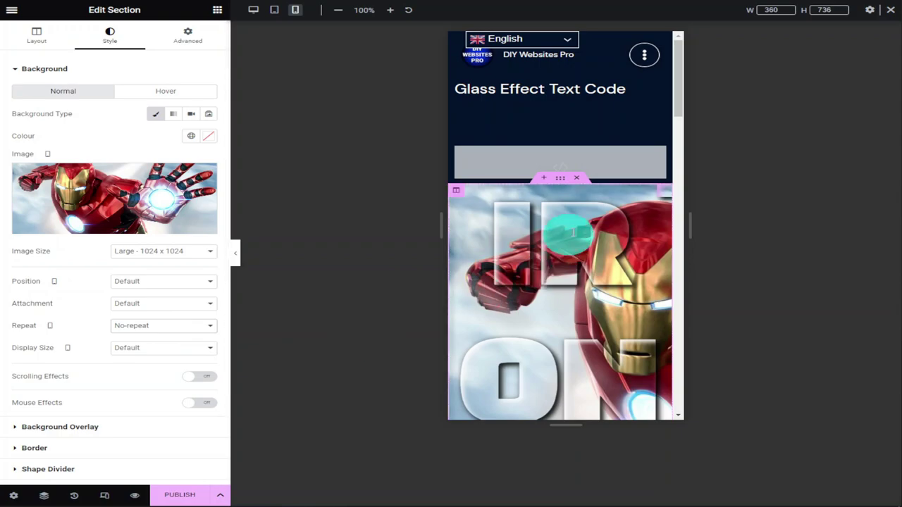
left_click_drag(676, 116, 684, 134)
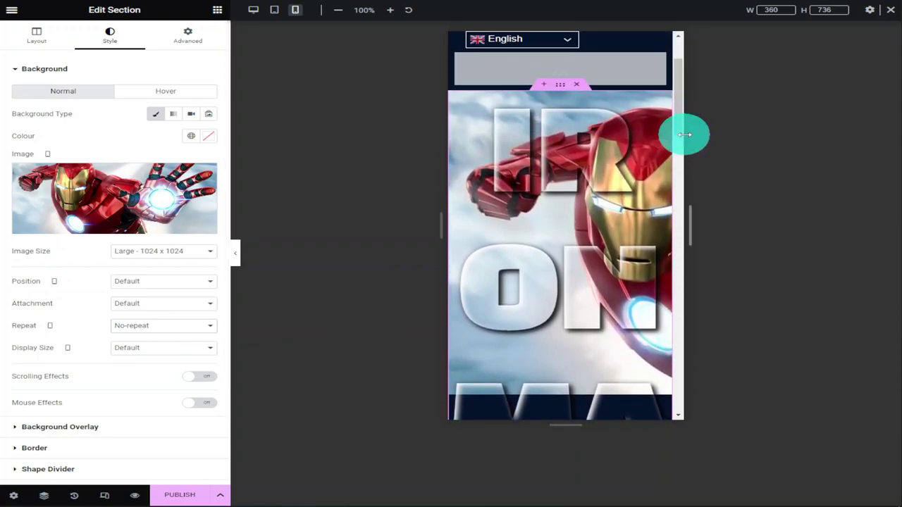
Reduce the IRON MAN heading's mobile font size to 128 px.
left_click(564, 169)
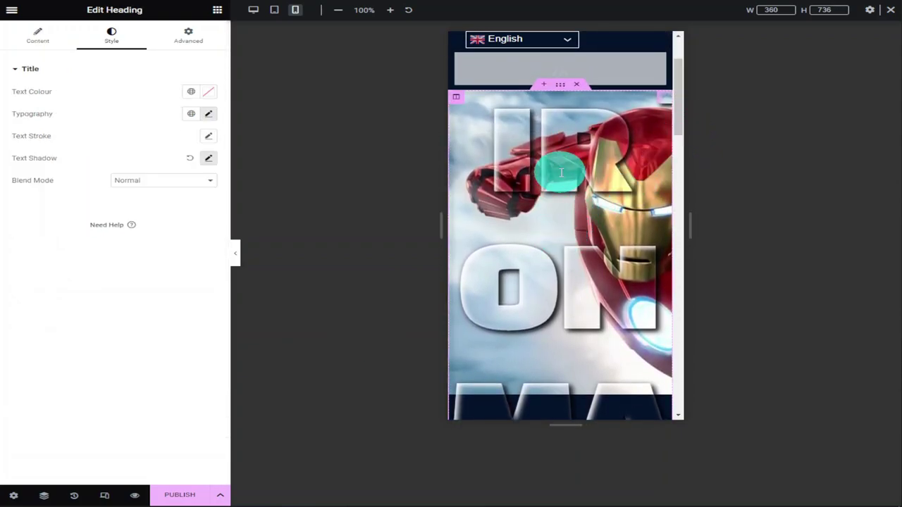
left_click(208, 114)
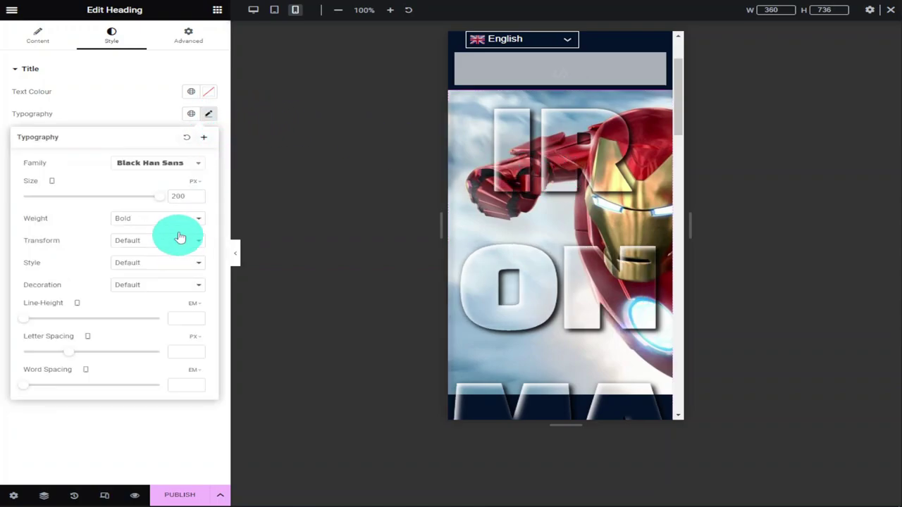
left_click_drag(160, 203, 111, 204)
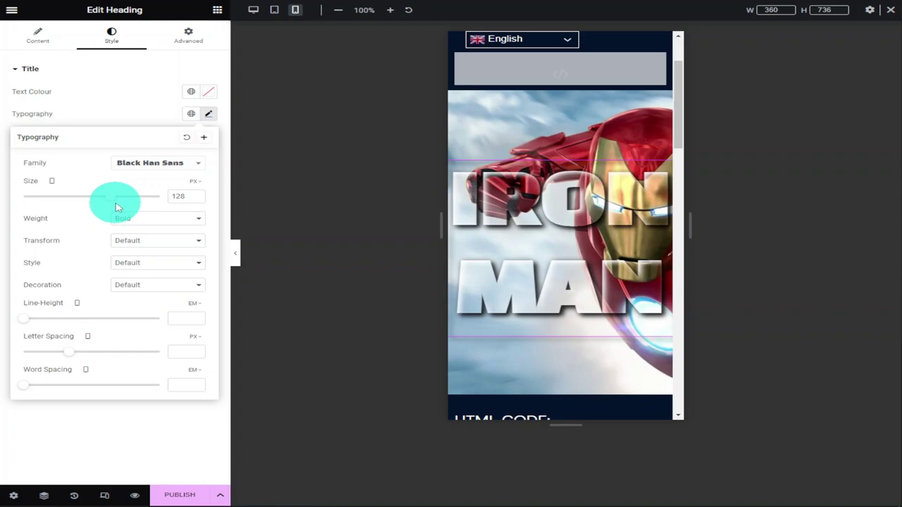
Check the IRON MAN section in the tablet and desktop layouts and launch a preview of the page changes.
left_click(274, 9)
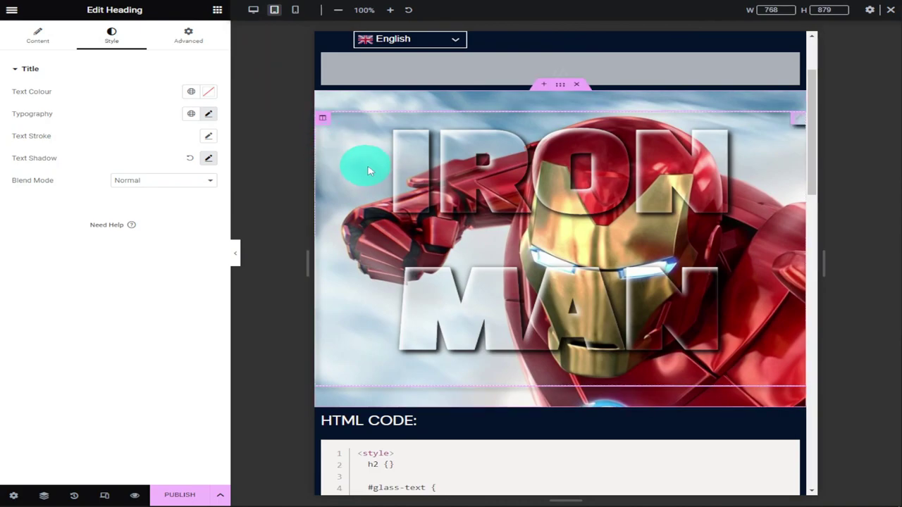
left_click(253, 10)
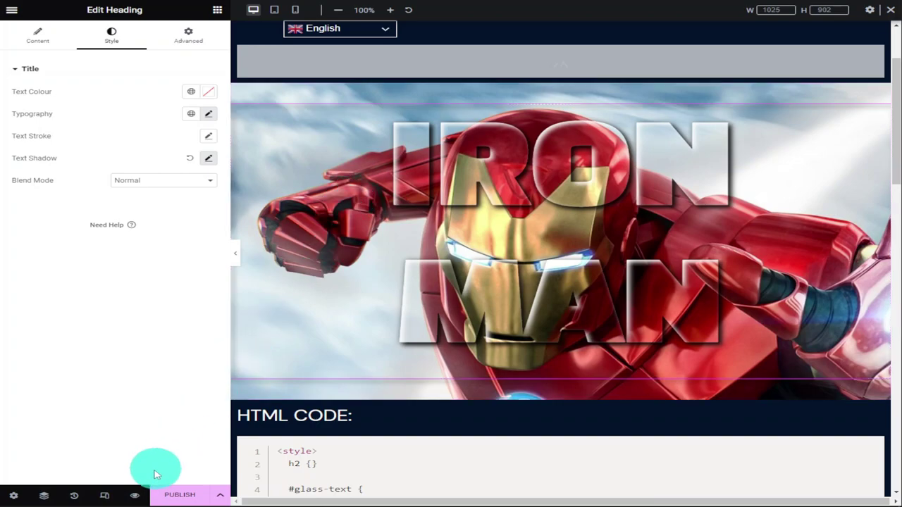
left_click(140, 499)
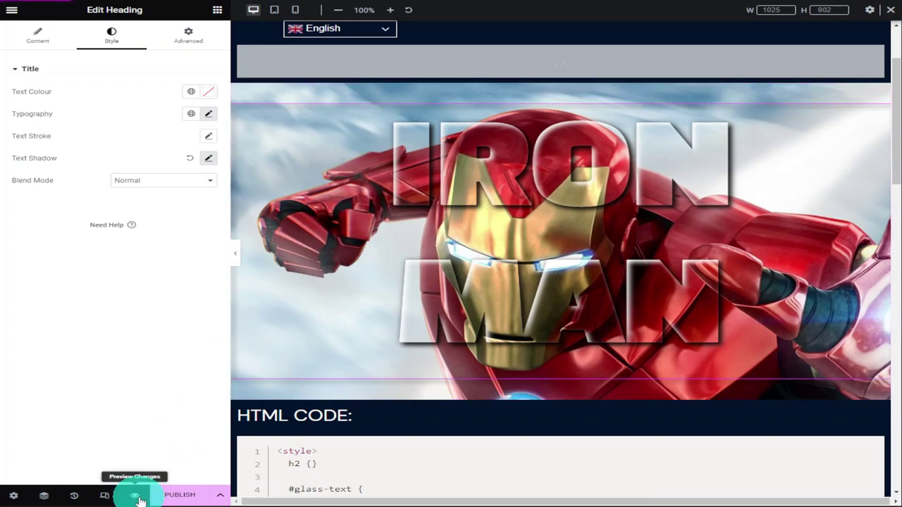